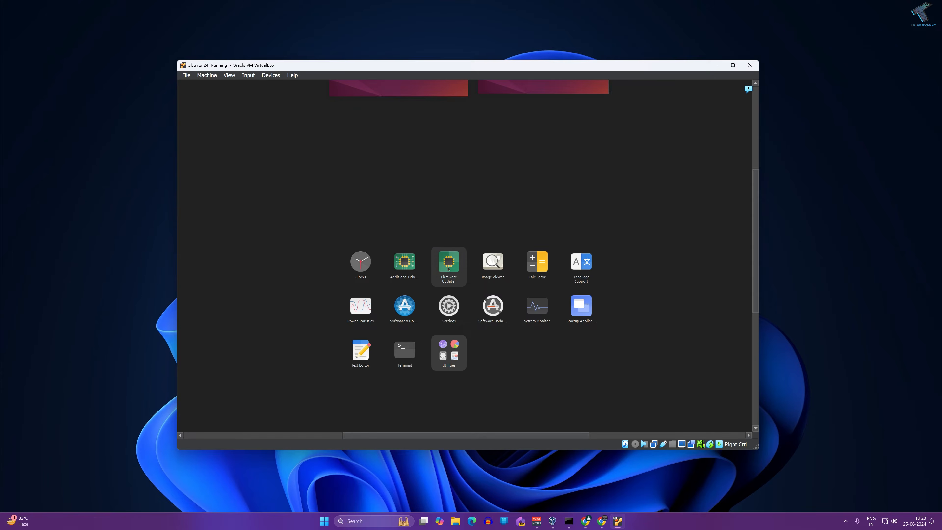
# - Launch Firmware Updater in the Ubuntu guest, then bring the Ubuntu Desktop download page forward in Chrome
pyautogui.click(449, 267)
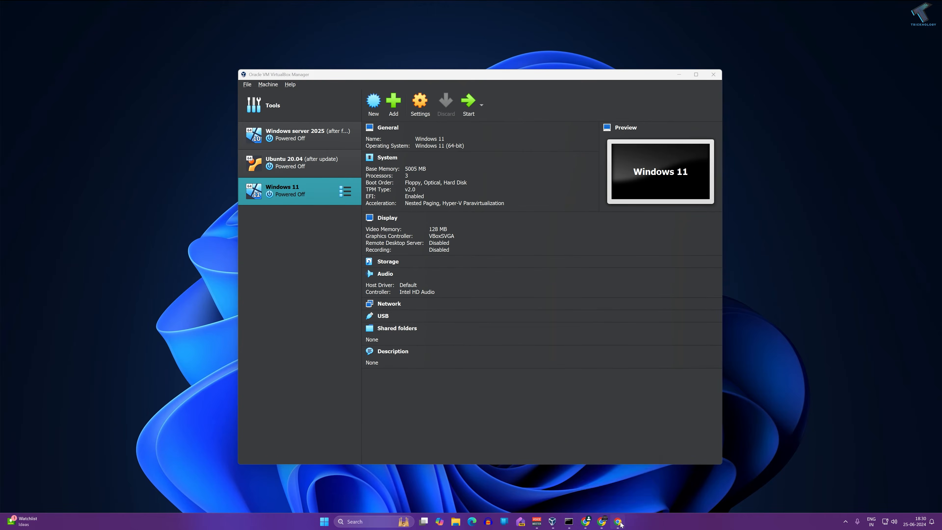
pyautogui.click(618, 522)
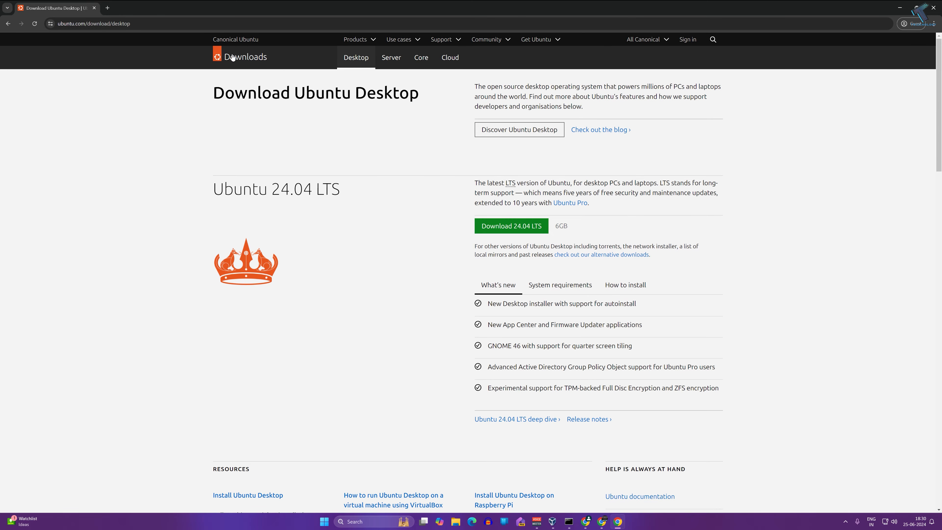
# - Start the Ubuntu Desktop 24.04 LTS download from ubuntu.com/download/desktop
pyautogui.click(522, 231)
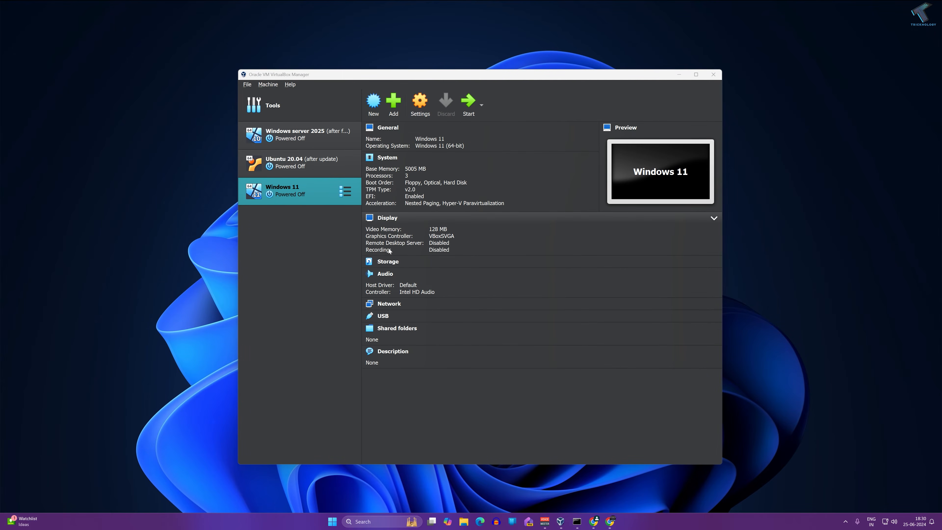
# - Start a new virtual machine named 'Ubuntu 24' in the default VirtualBox VMs folder
pyautogui.click(373, 104)
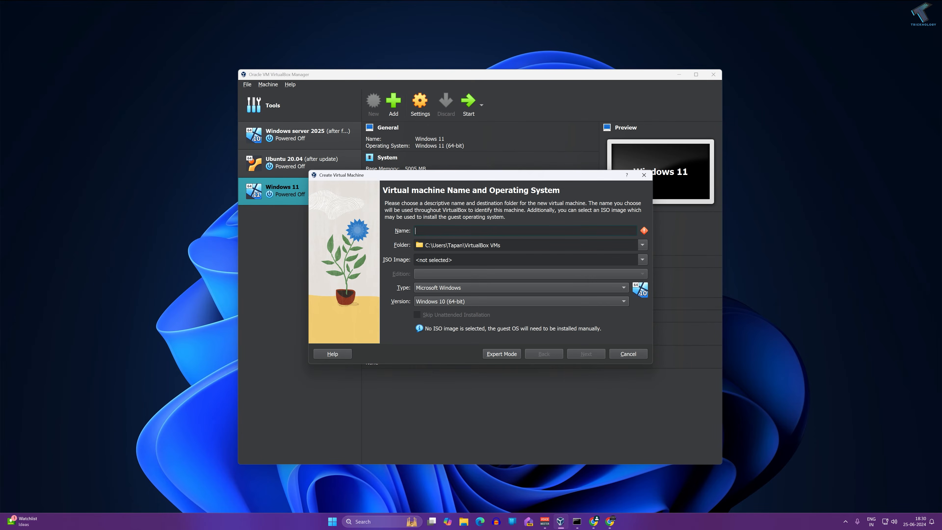
pyautogui.write('Ub')
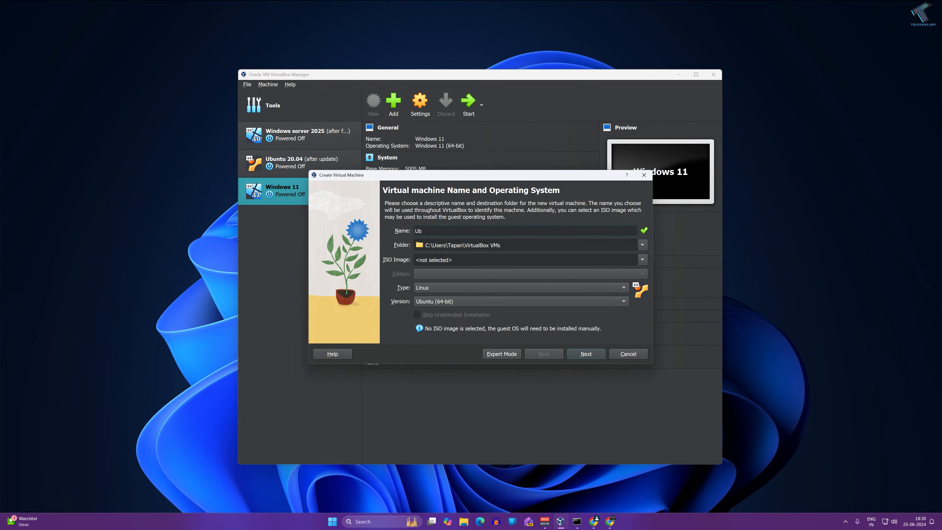
pyautogui.write('untu 24')
pyautogui.click(643, 247)
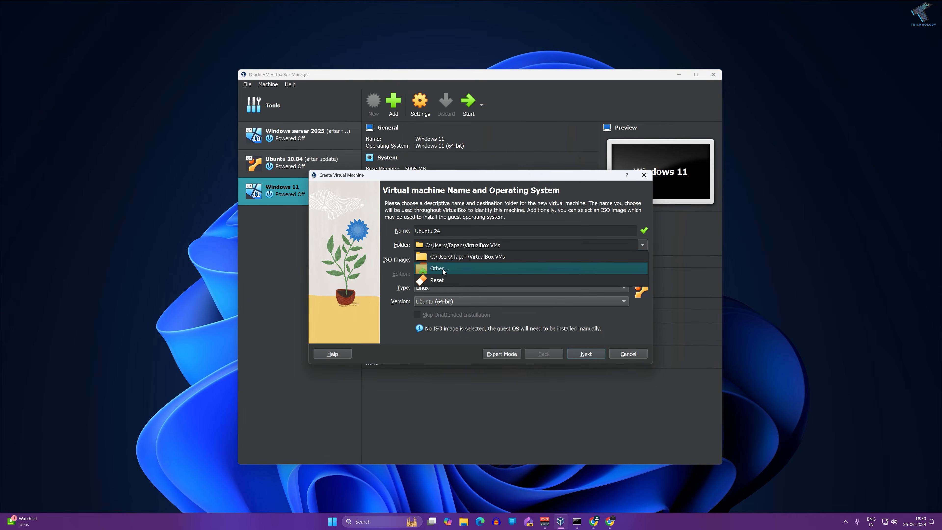
pyautogui.click(463, 256)
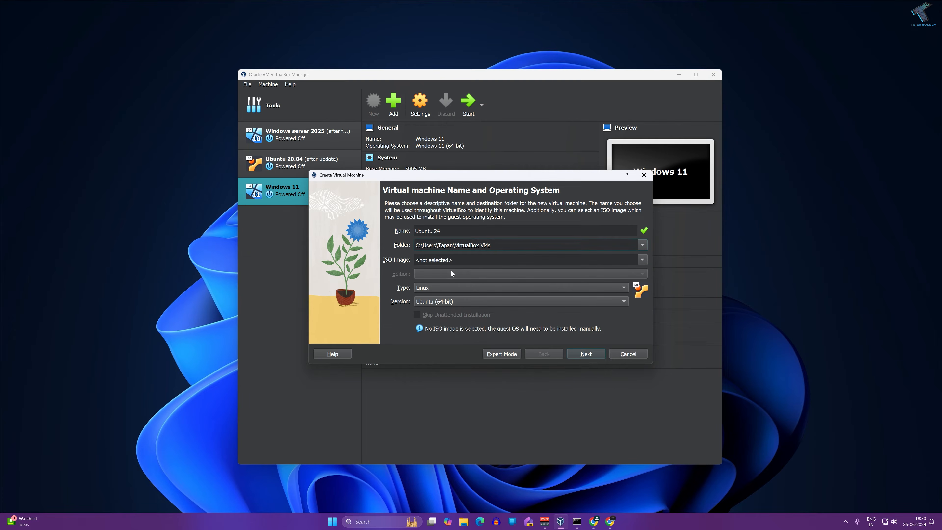
pyautogui.click(452, 260)
# - Keep type Linux with version Ubuntu (64-bit) and move on to hardware settings
pyautogui.click(431, 287)
pyautogui.click(441, 287)
pyautogui.click(441, 301)
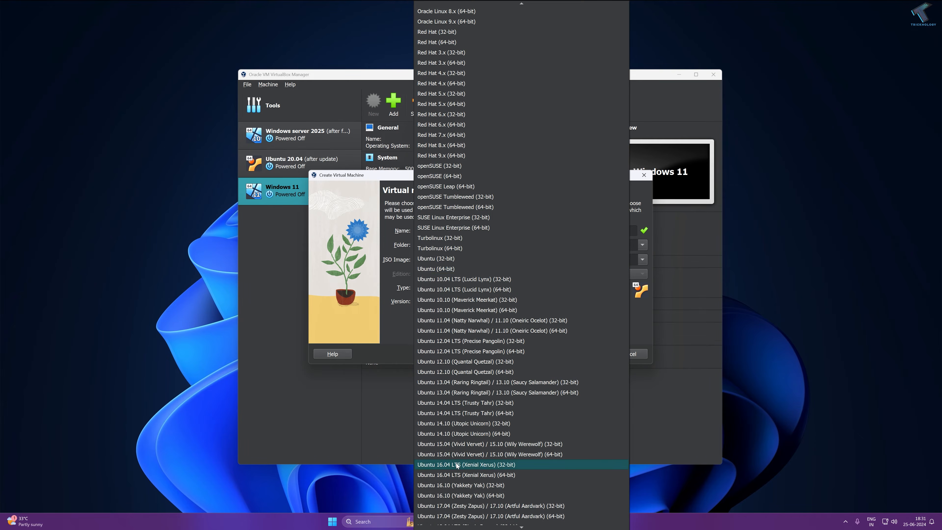
pyautogui.scroll(-3, 462, 478)
pyautogui.scroll(-3, 470, 476)
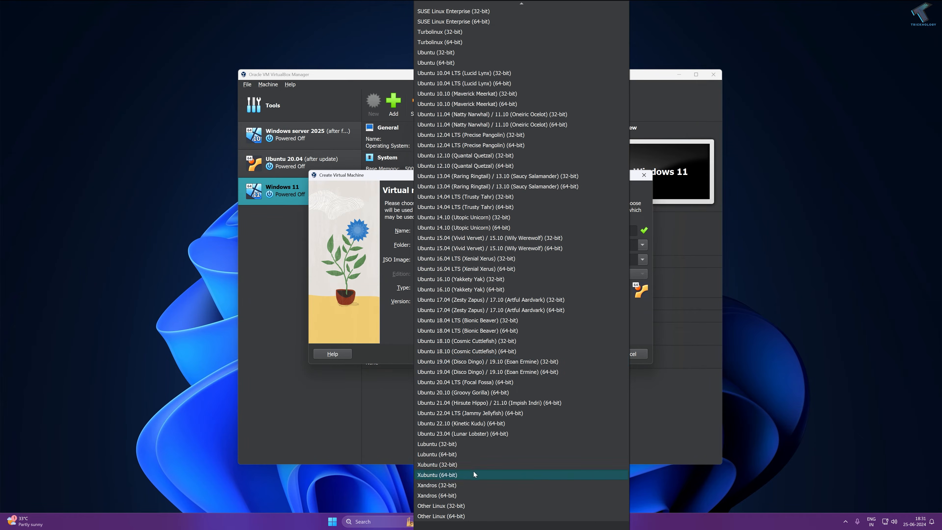
pyautogui.click(299, 413)
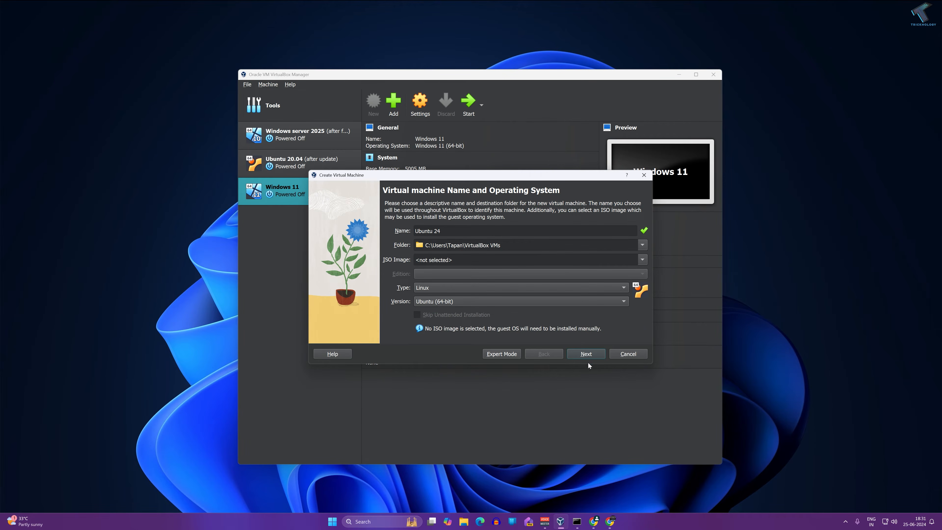
pyautogui.click(593, 356)
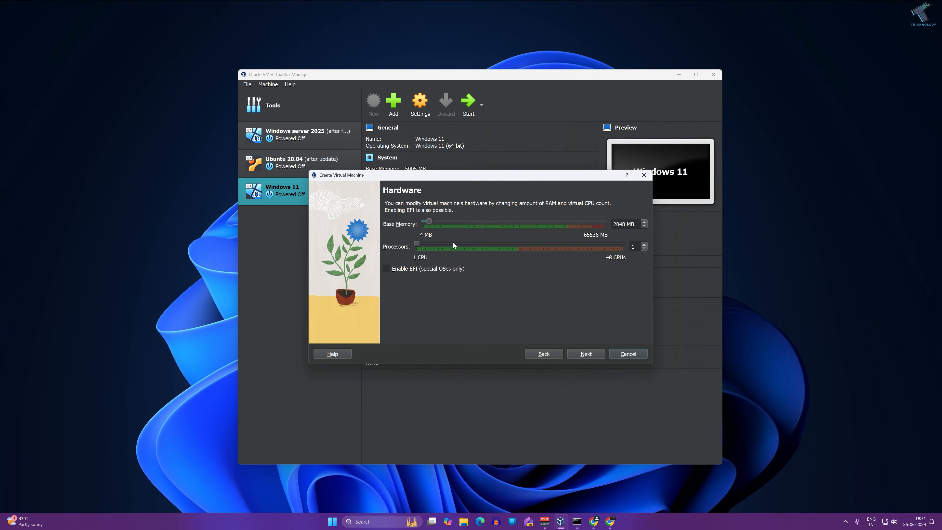
# - Give the machine 10154 MB base memory and 10 processors
pyautogui.moveTo(430, 221); pyautogui.dragTo(453, 220)
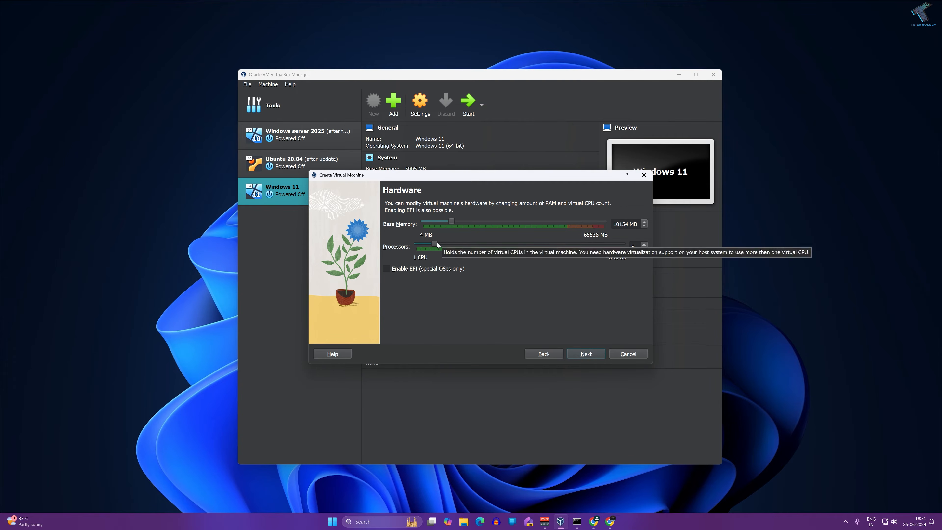
pyautogui.moveTo(436, 243); pyautogui.dragTo(445, 243)
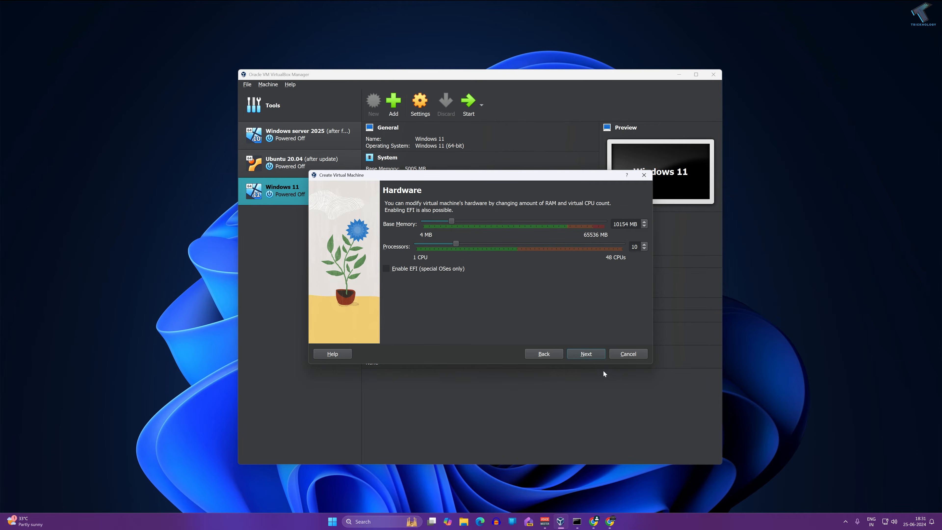
pyautogui.click(594, 354)
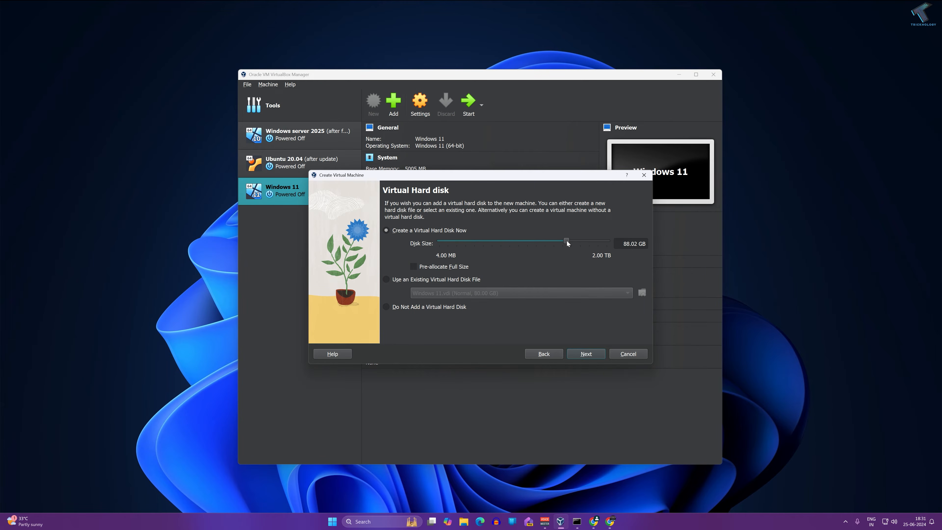
# - Set the virtual disk to 66.63 GB and finish creating Ubuntu 24
pyautogui.moveTo(566, 241); pyautogui.dragTo(564, 240)
pyautogui.click(591, 357)
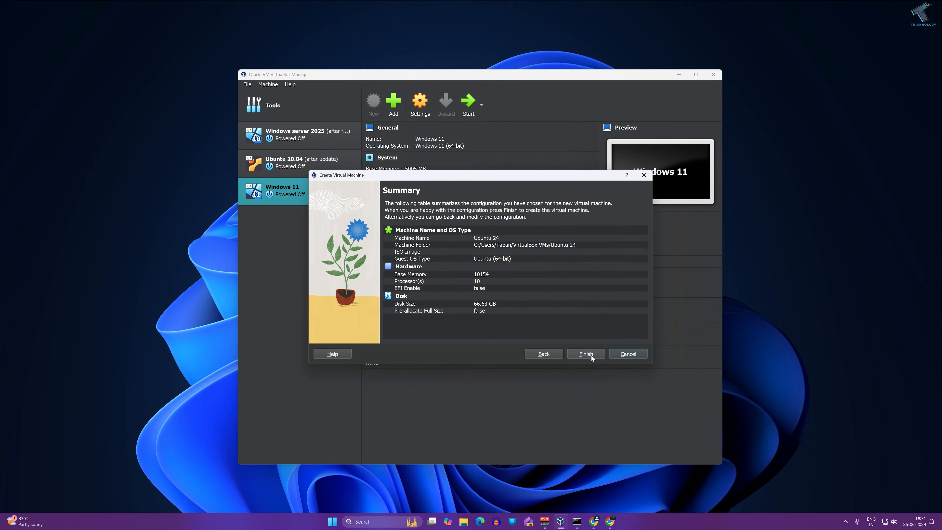
pyautogui.click(591, 355)
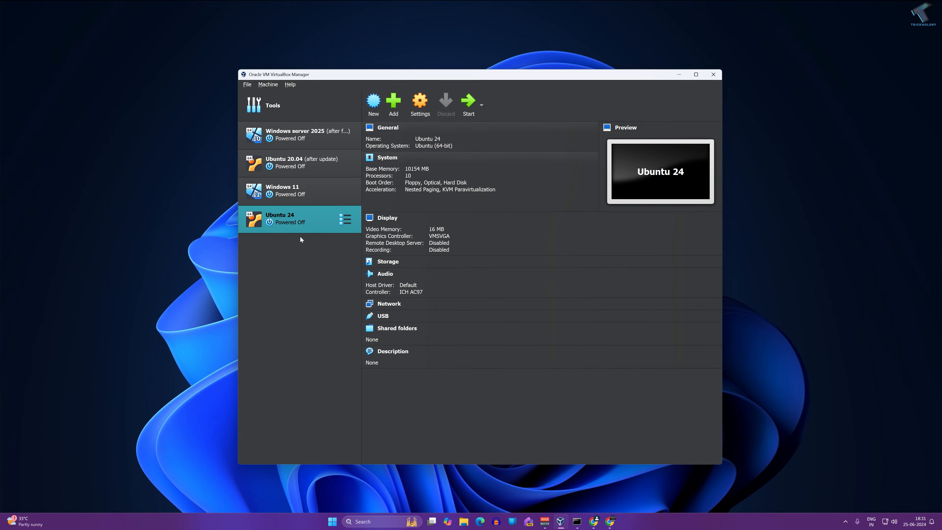
# - In Ubuntu 24's Storage settings, load ubuntu-24.04-desktop-amd64.iso into the empty optical drive and save
pyautogui.click(415, 116)
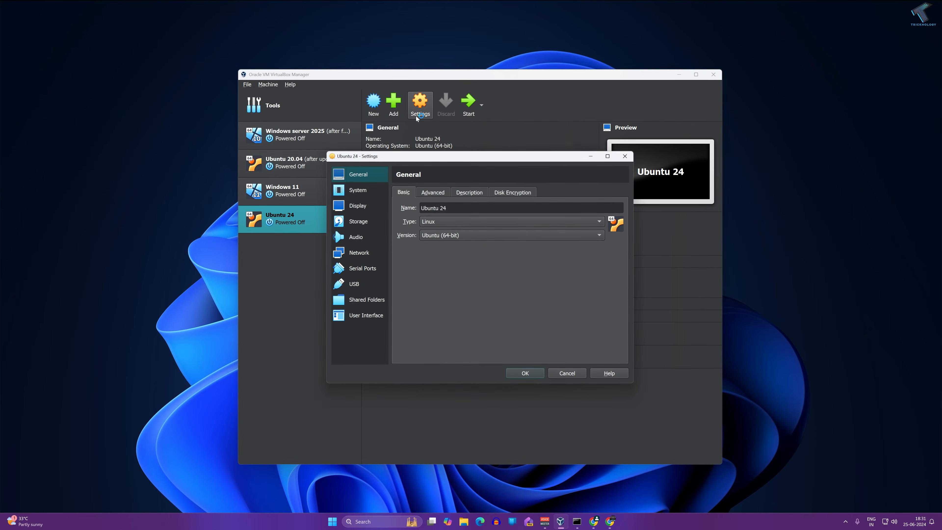
pyautogui.click(370, 223)
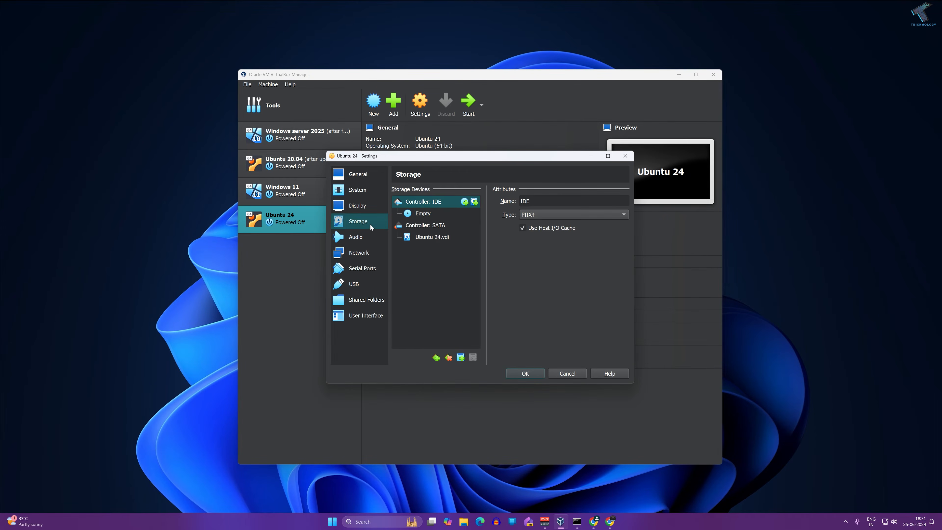
pyautogui.click(423, 215)
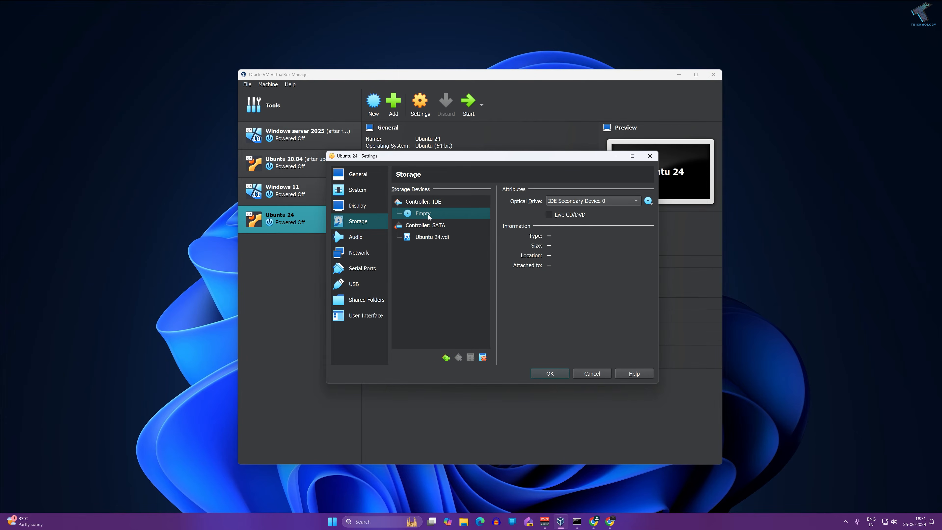
pyautogui.click(648, 201)
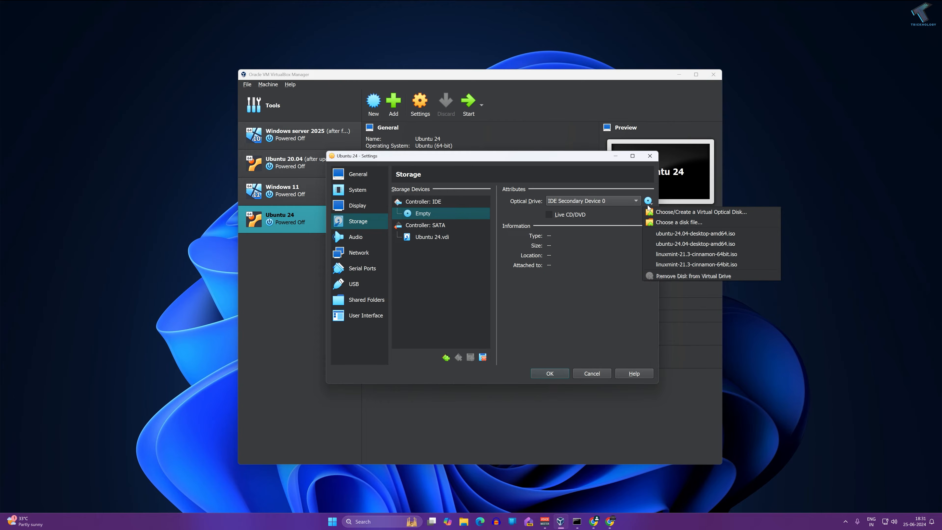
pyautogui.click(668, 223)
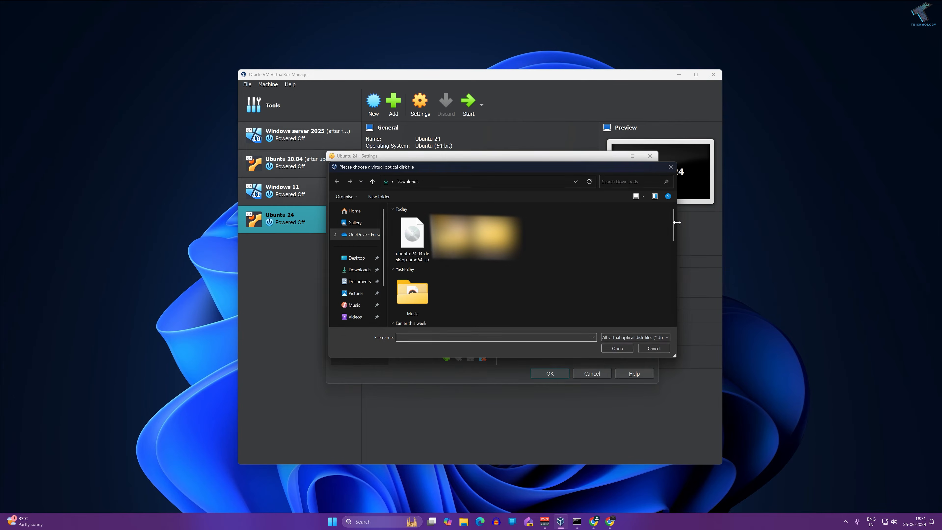
pyautogui.click(412, 236)
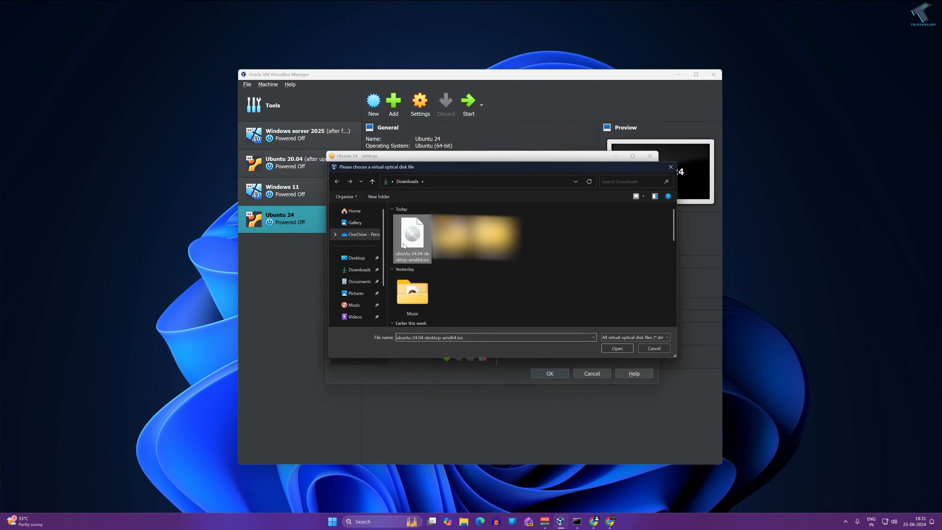
pyautogui.click(625, 351)
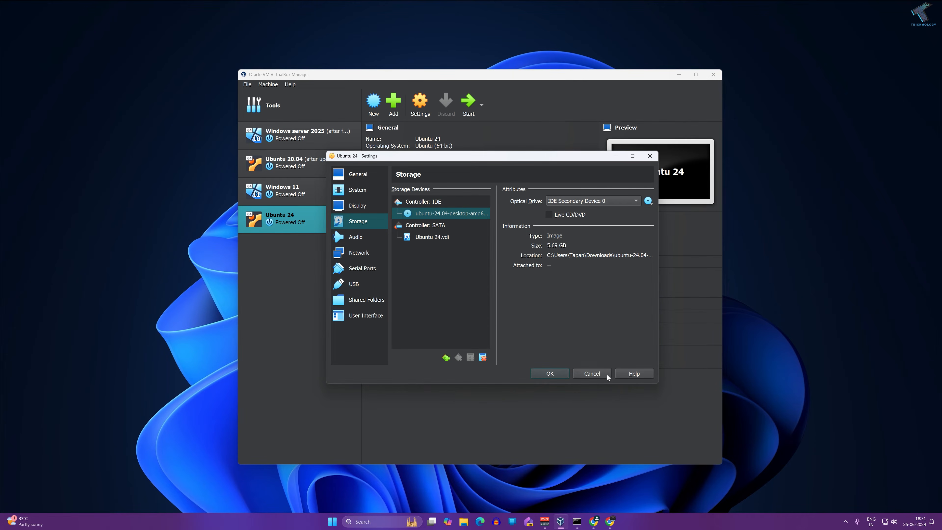
pyautogui.click(553, 373)
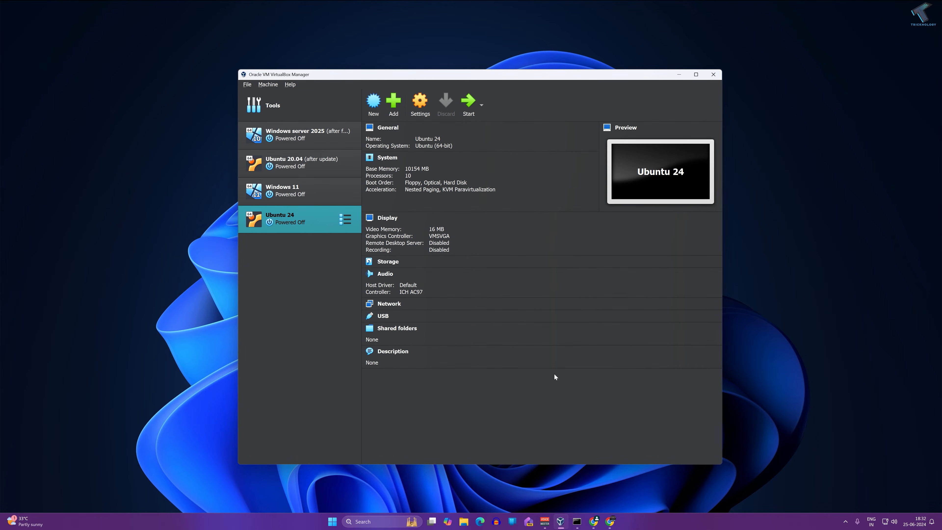
# - Power on Ubuntu 24, enlarge and reposition its window, and boot Try or Install Ubuntu from GRUB
pyautogui.click(469, 105)
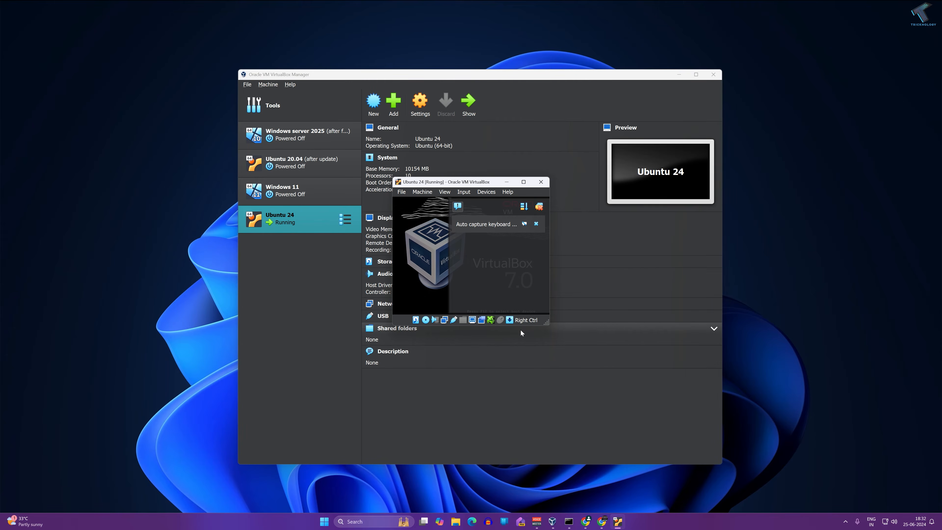
pyautogui.moveTo(549, 320); pyautogui.dragTo(703, 453)
pyautogui.moveTo(550, 183); pyautogui.dragTo(463, 151)
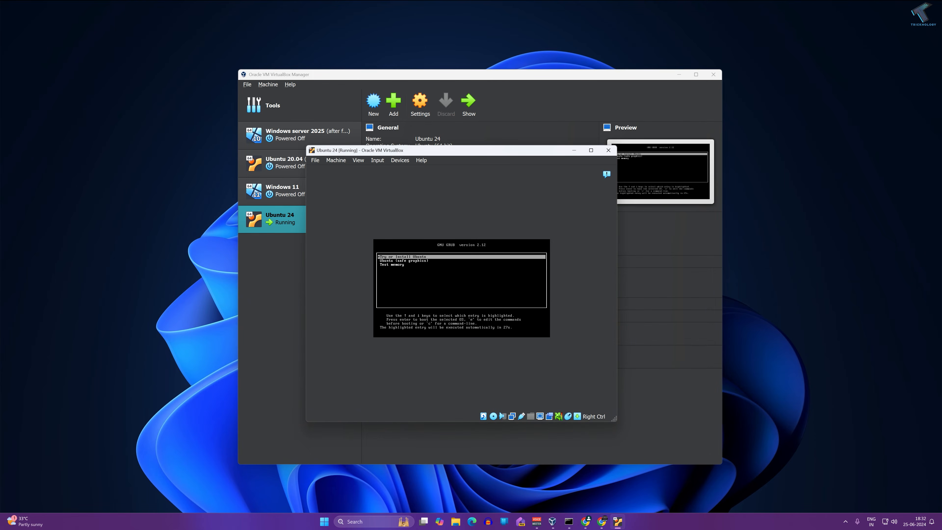
pyautogui.press('Return')
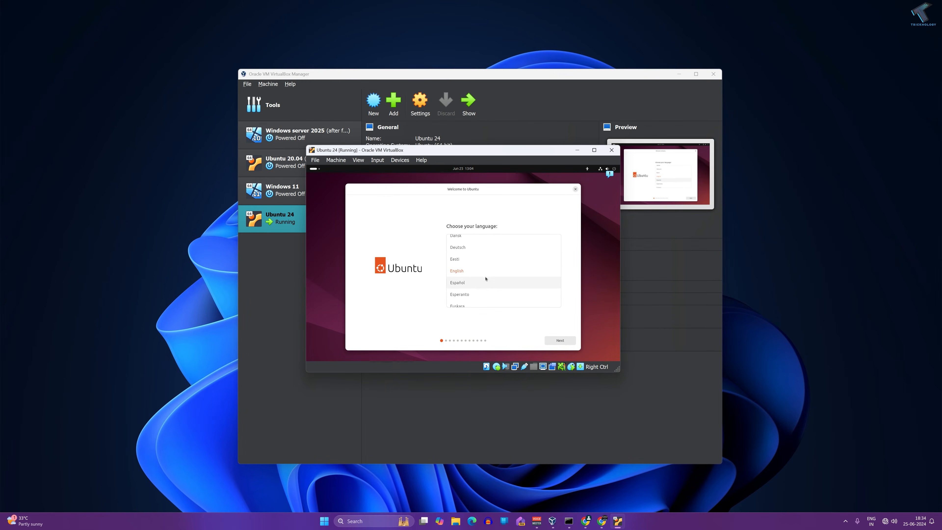
# - Choose English, then accept default accessibility, keyboard, wired network, interactive install and default apps
pyautogui.click(484, 274)
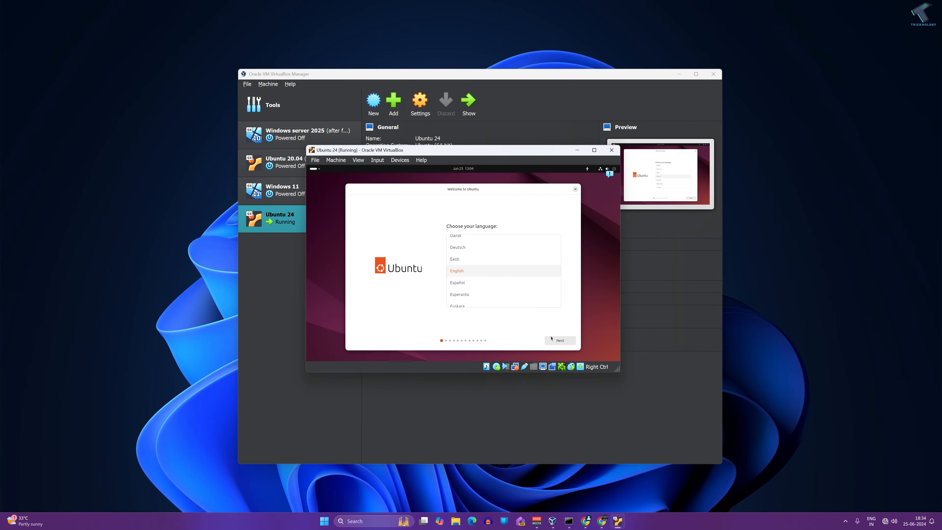
pyautogui.click(561, 341)
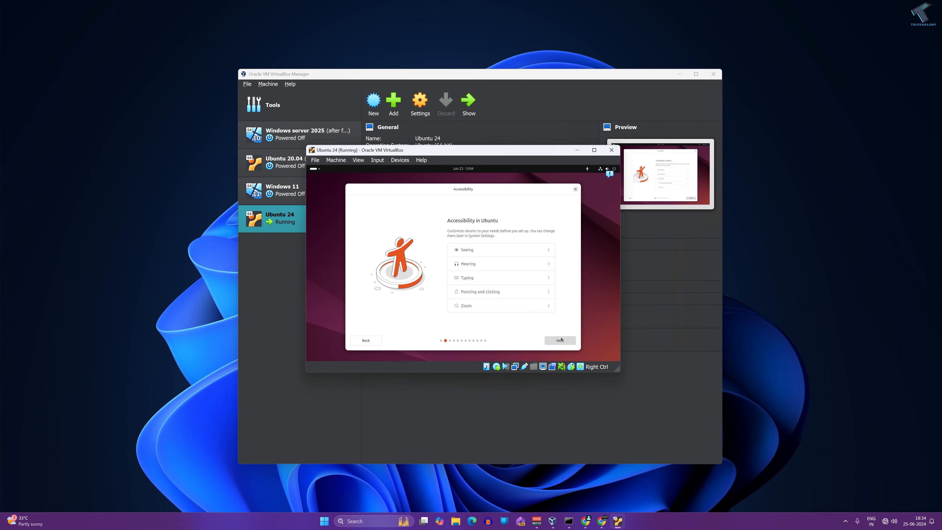
pyautogui.click(556, 341)
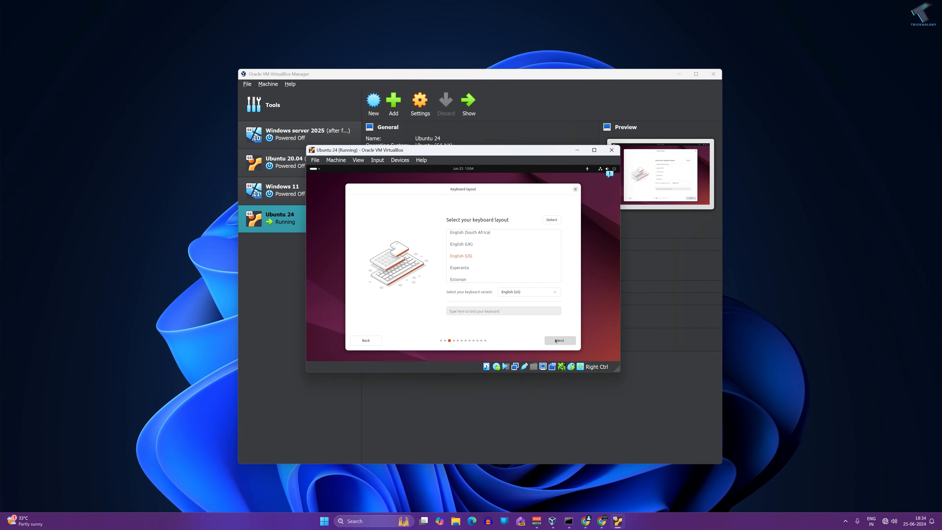
pyautogui.click(555, 340)
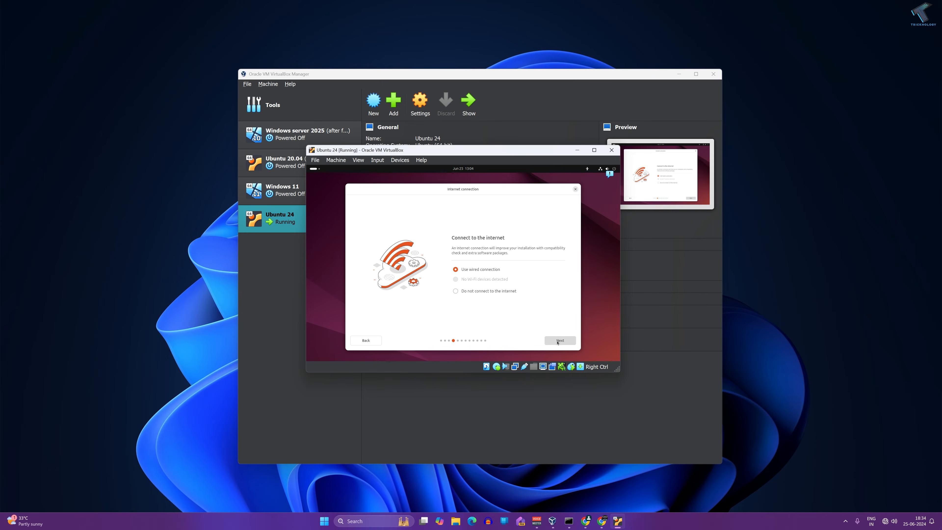
pyautogui.click(557, 341)
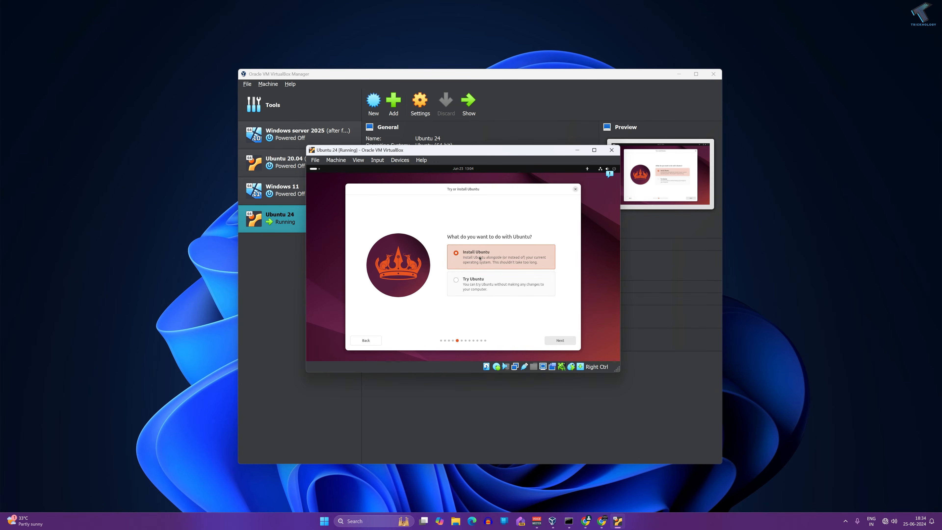
pyautogui.click(560, 341)
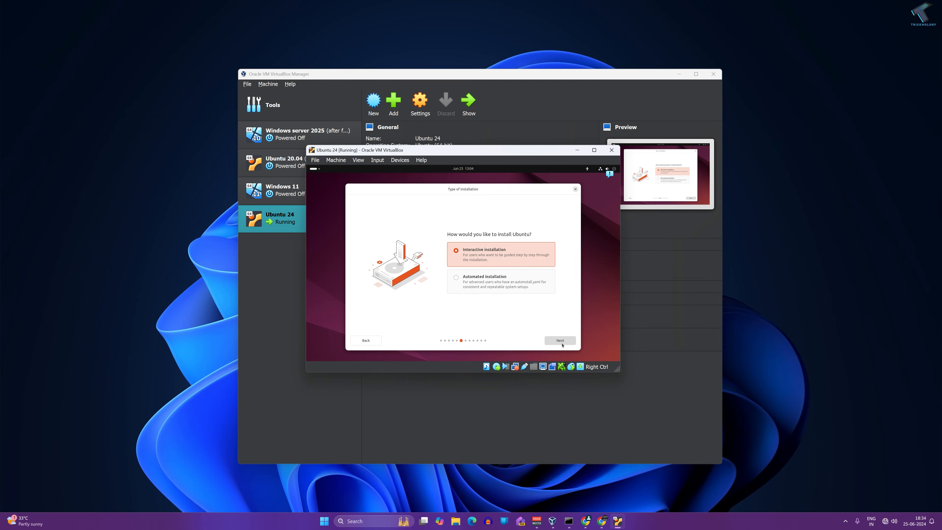
pyautogui.click(562, 340)
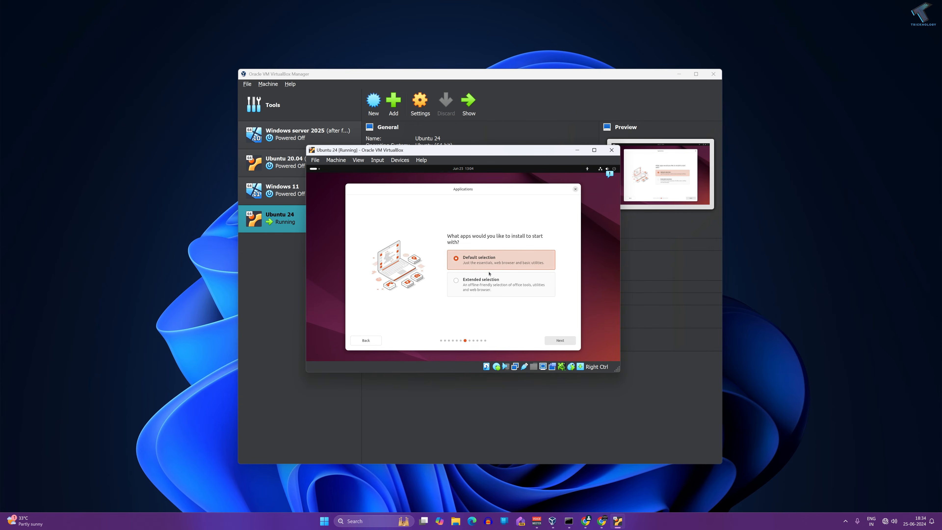
pyautogui.click(560, 340)
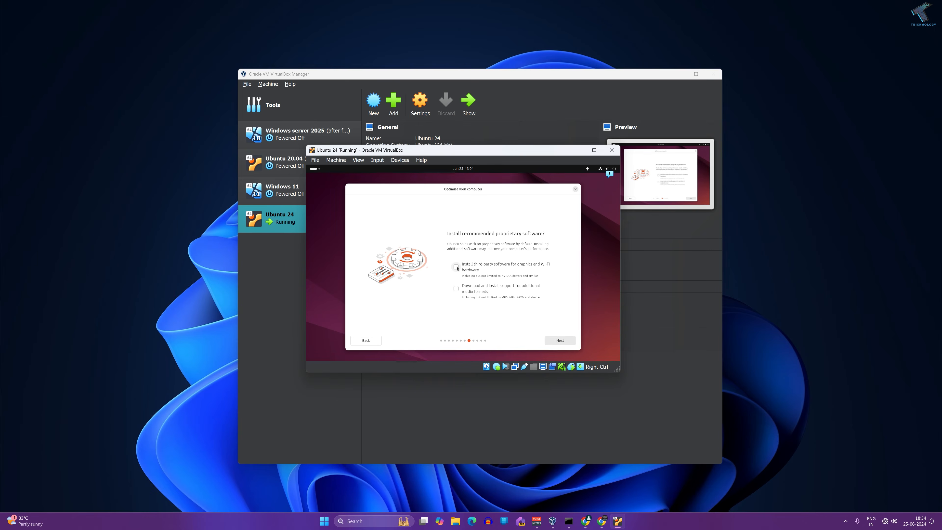
# - Leave the third-party graphics and Wi-Fi software option unticked and continue
pyautogui.click(518, 268)
pyautogui.click(456, 267)
pyautogui.click(560, 340)
# - Accept the disk setup and create the user account, entering a name and a confirmed password
pyautogui.click(561, 341)
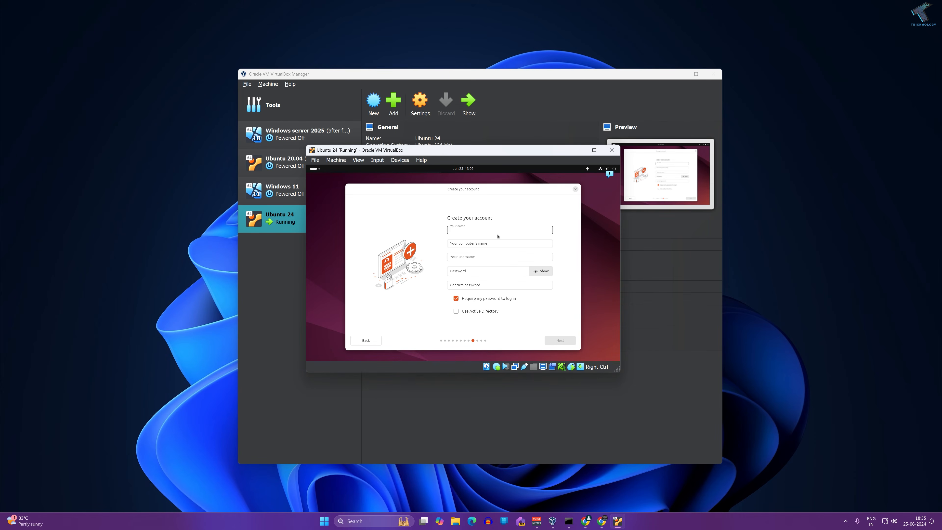
pyautogui.write('Tricknology')
pyautogui.press('Tab')
pyautogui.press('Tab')
pyautogui.press('Tab')
pyautogui.write('123')
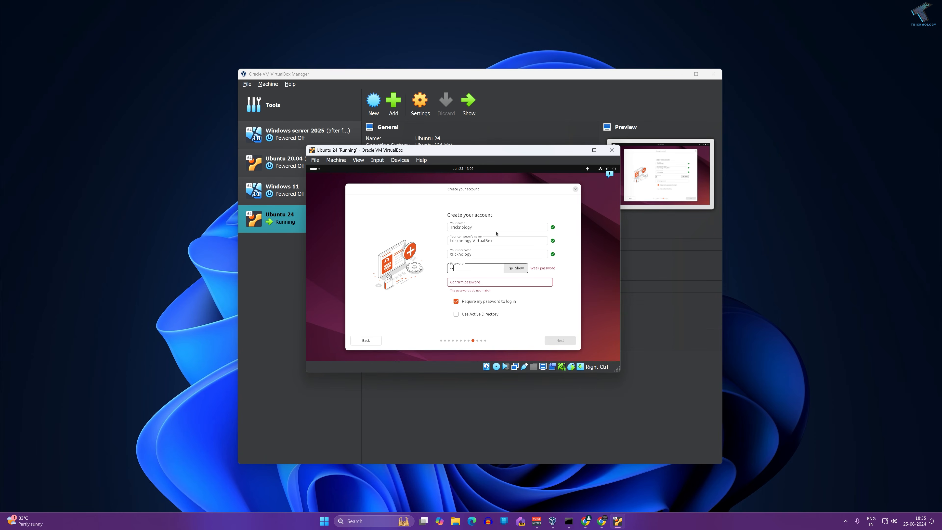
pyautogui.click(481, 287)
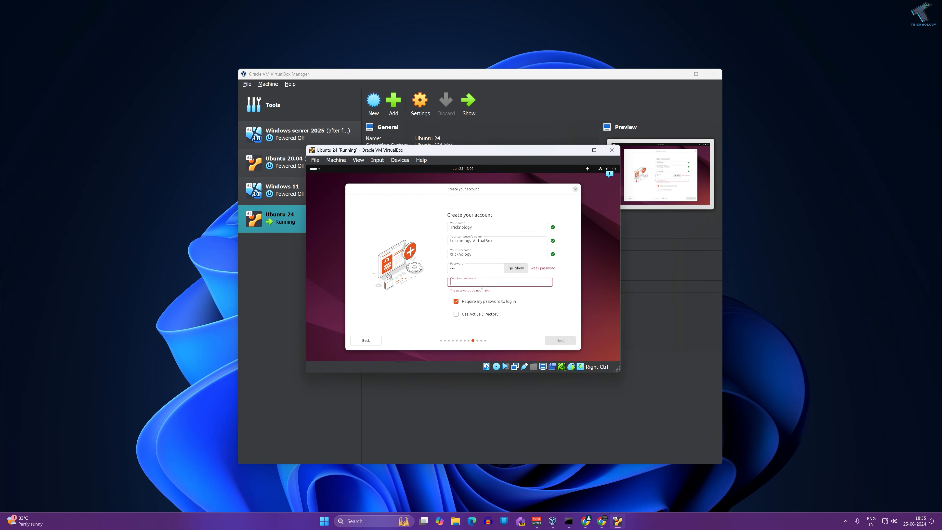
pyautogui.write('123')
pyautogui.click(565, 341)
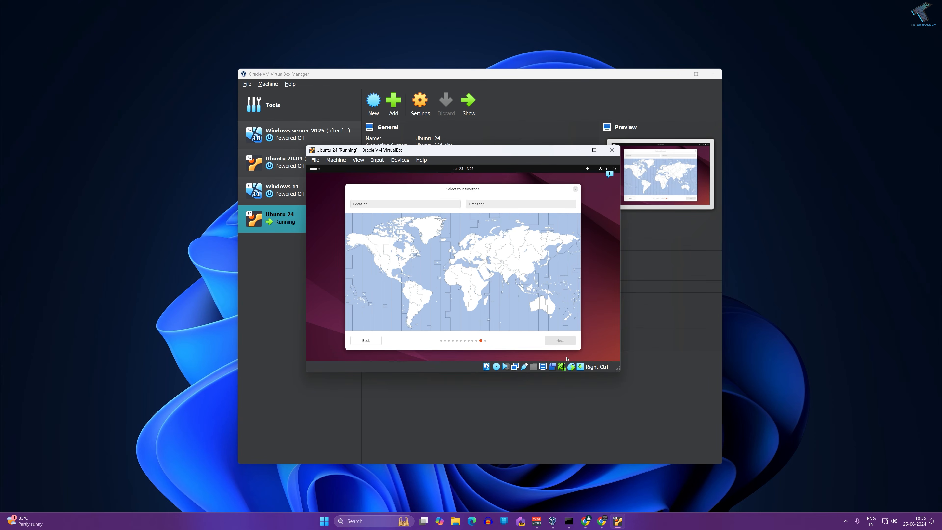
# - Set the timezone to India (Asia/Kolkata) and begin installing Ubuntu
pyautogui.click(506, 273)
pyautogui.click(561, 340)
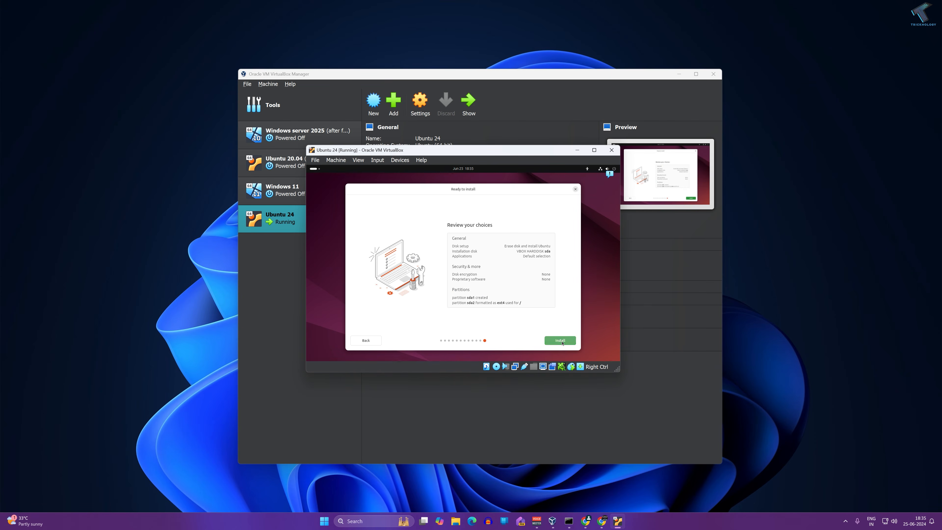
pyautogui.click(562, 343)
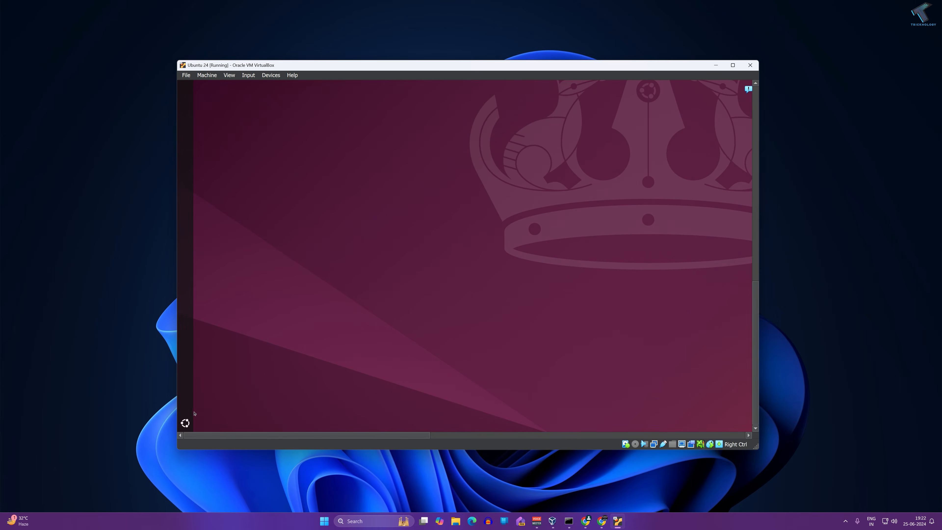
# - Browse the installed guest's Show Apps grid, then close it to return to the Ubuntu desktop
pyautogui.click(185, 422)
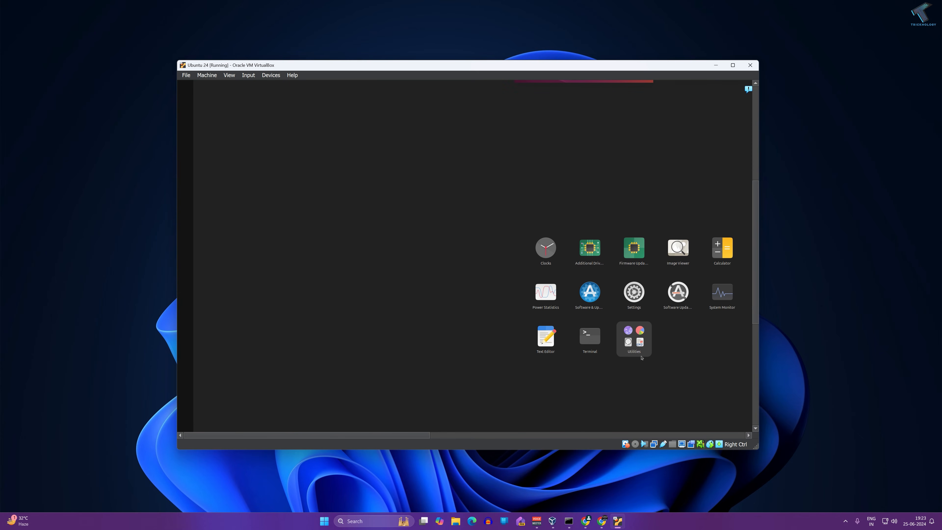
pyautogui.moveTo(401, 435); pyautogui.dragTo(560, 434)
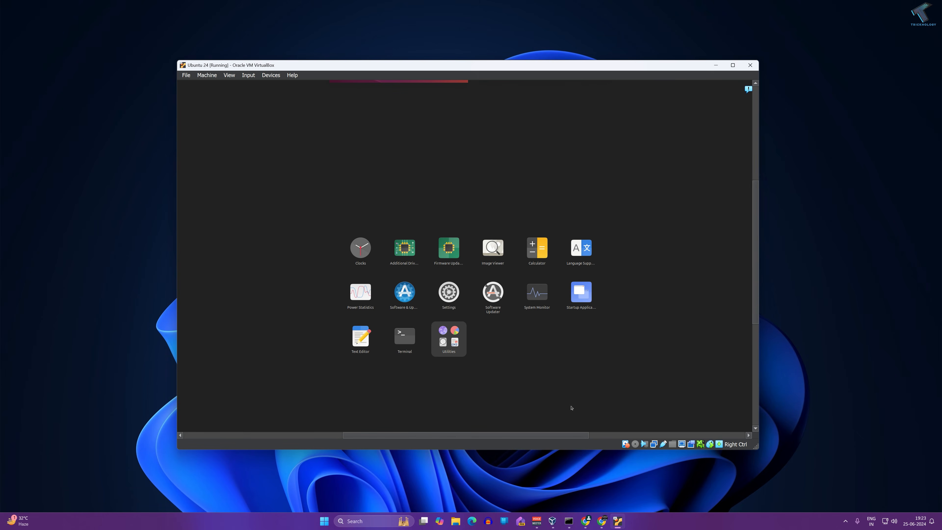
pyautogui.moveTo(756, 227); pyautogui.dragTo(760, 203)
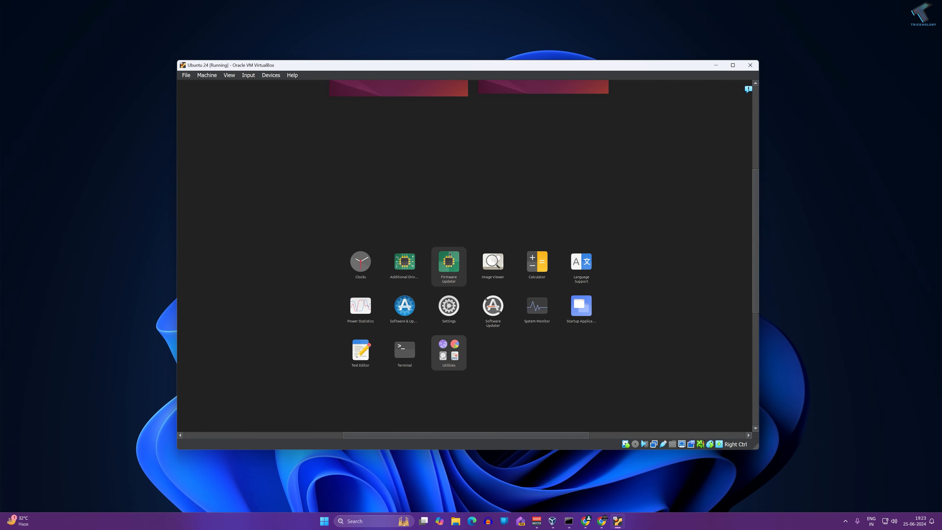
pyautogui.click(605, 221)
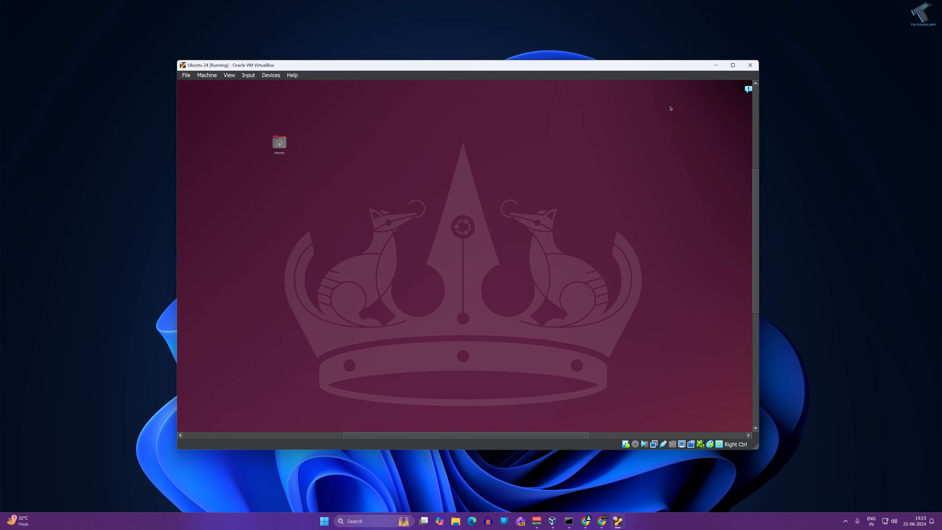